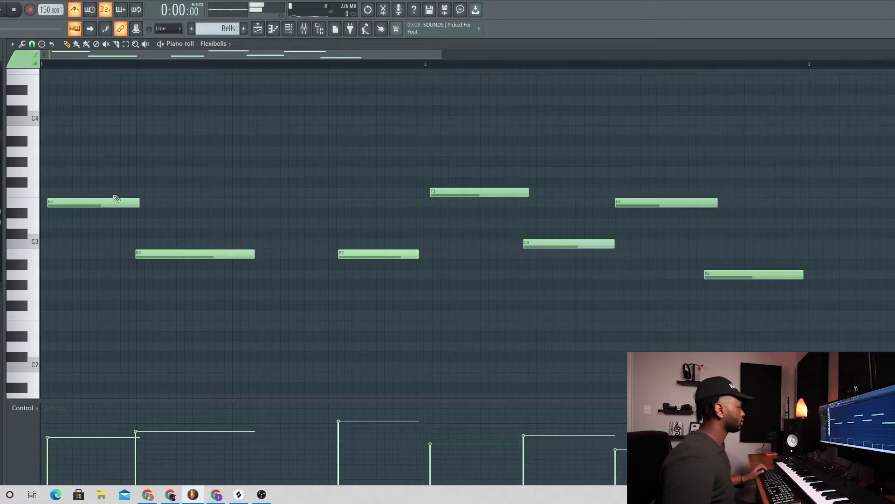
- Align the bell melody's notes to the beat grid and lower the velocity of the second B2 note
{"action": "key", "text": "space"}
{"action": "left_click_drag", "start_coordinate": [369, 254], "coordinate": [360, 254]}
{"action": "left_click_drag", "start_coordinate": [464, 186], "coordinate": [457, 186]}
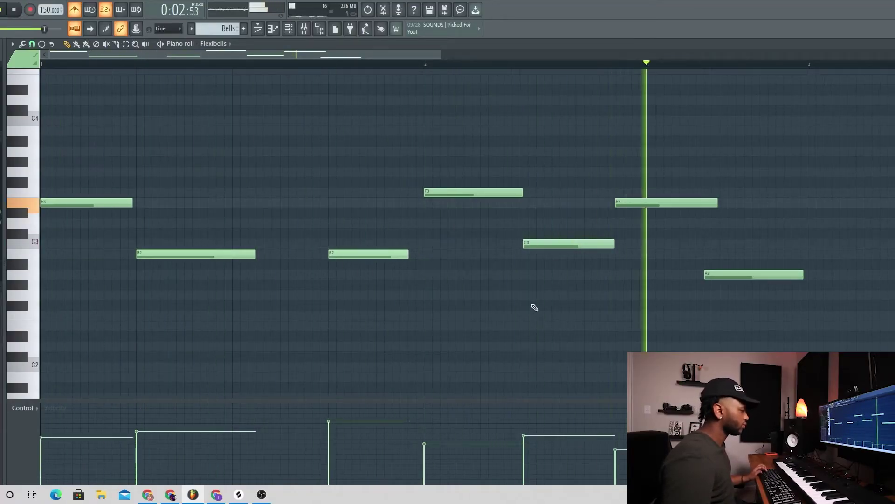
{"action": "left_click_drag", "start_coordinate": [343, 423], "coordinate": [343, 442]}
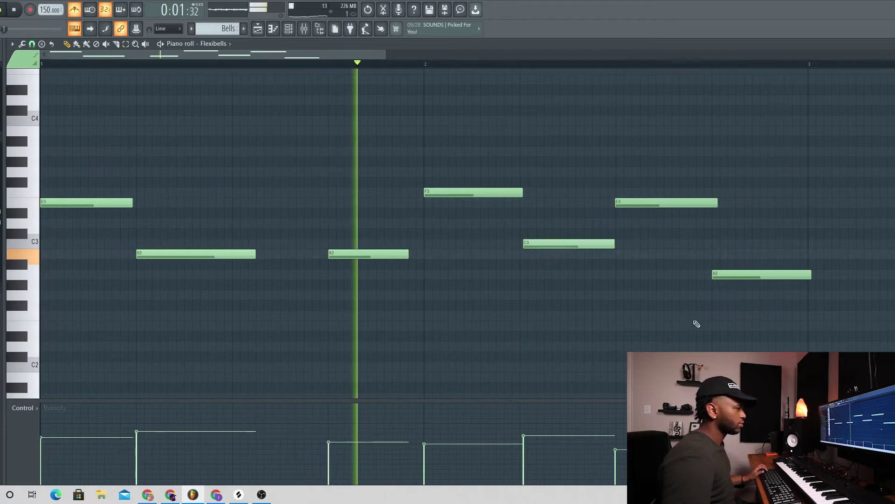
{"action": "left_click_drag", "start_coordinate": [739, 274], "coordinate": [741, 274]}
{"action": "key", "text": "space"}
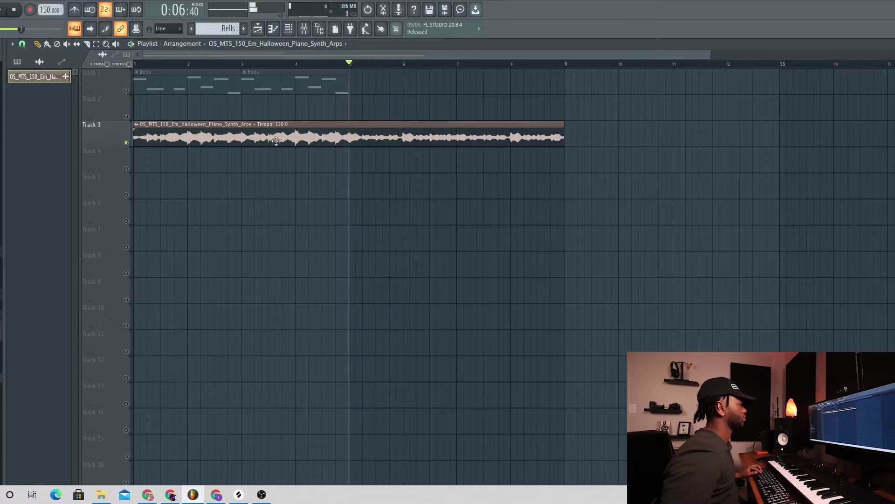
- Trim the first four bars off the Halloween_Piano_Synth_Arps clip, move the rest to the start of Track 2, and play all tracks unsoloed
{"action": "double_click", "coordinate": [190, 140]}
{"action": "left_click", "coordinate": [259, 160]}
{"action": "left_click", "coordinate": [256, 187]}
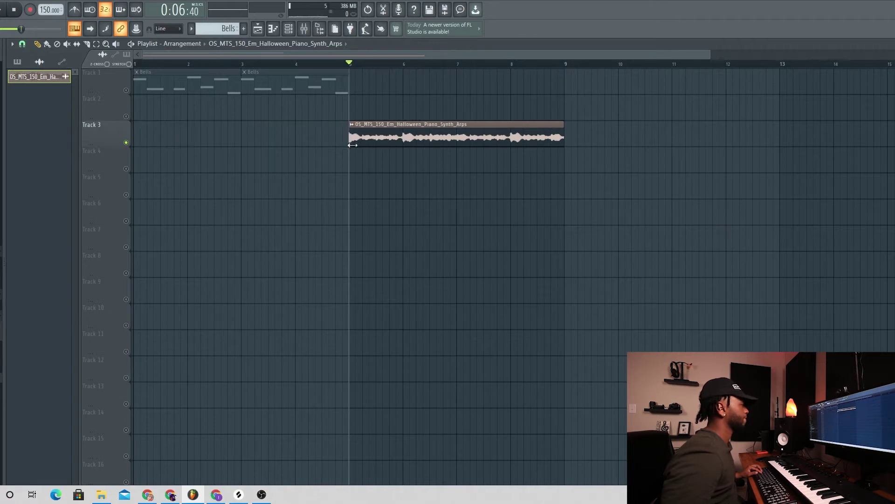
{"action": "left_click_drag", "start_coordinate": [411, 123], "coordinate": [117, 105]}
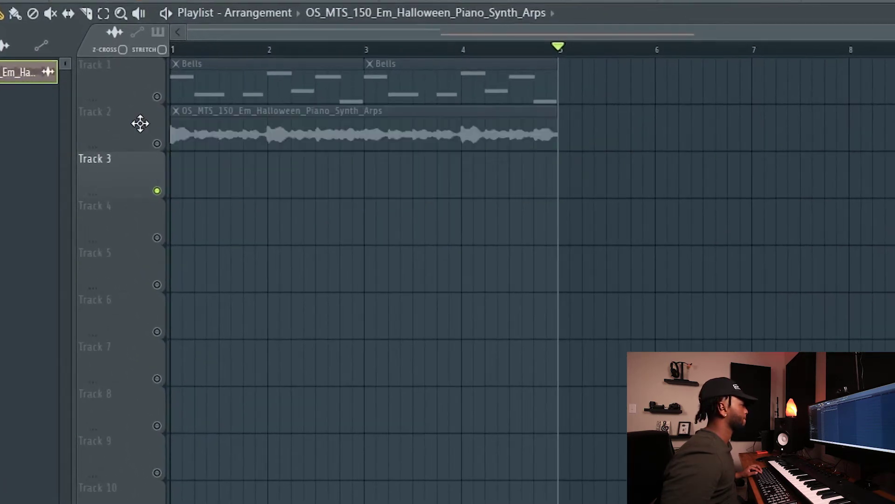
{"action": "right_click", "coordinate": [159, 97]}
{"action": "key", "text": "space"}
- Route the piano synth arps clip to mixer track 2 and roll off its low end with Fruity Parametric EQ 2 on Insert 2
{"action": "double_click", "coordinate": [443, 141]}
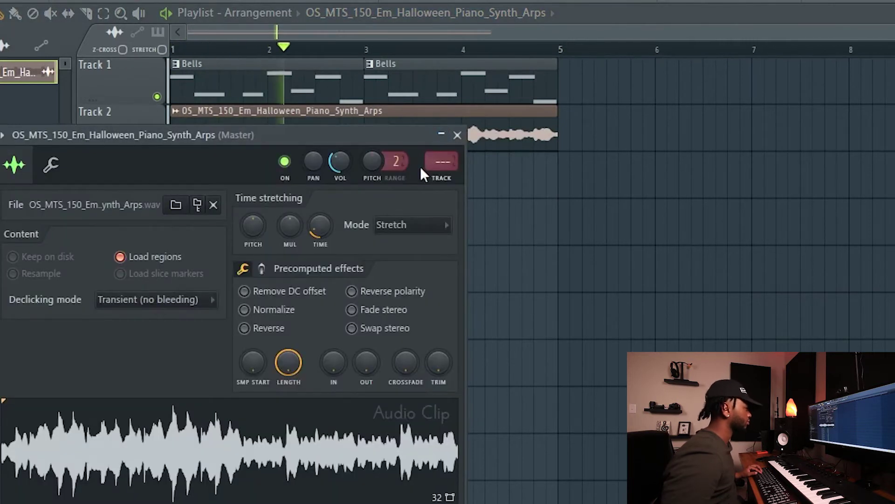
{"action": "left_click", "coordinate": [457, 135]}
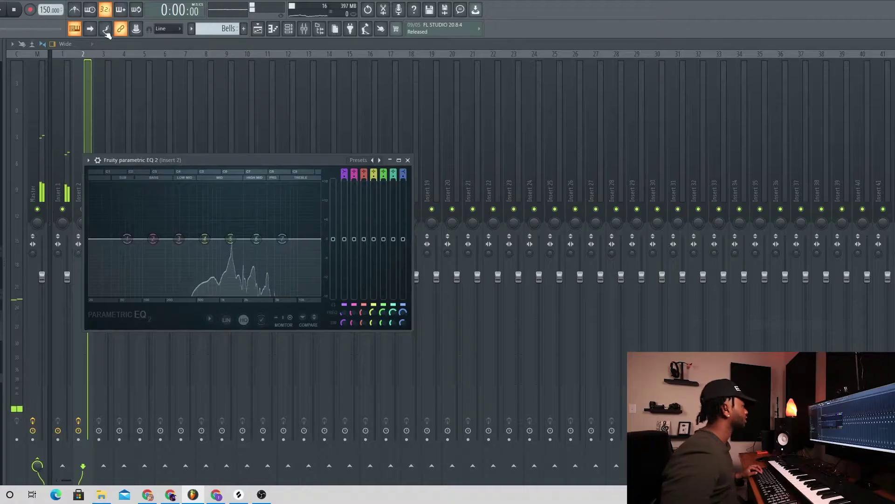
{"action": "left_click_drag", "start_coordinate": [127, 251], "coordinate": [193, 289]}
{"action": "left_click_drag", "start_coordinate": [293, 296], "coordinate": [294, 295]}
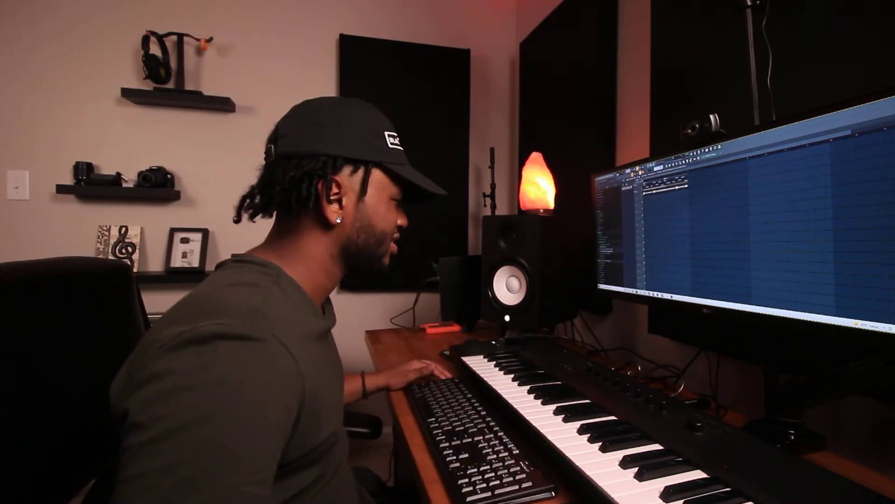
- Switch to the Splice website, audition samples in the halloween results, and download 16_-_Door_knock_1.wav and 09_-_Pitch_FX.wav
{"action": "key", "text": "alt+Tab"}
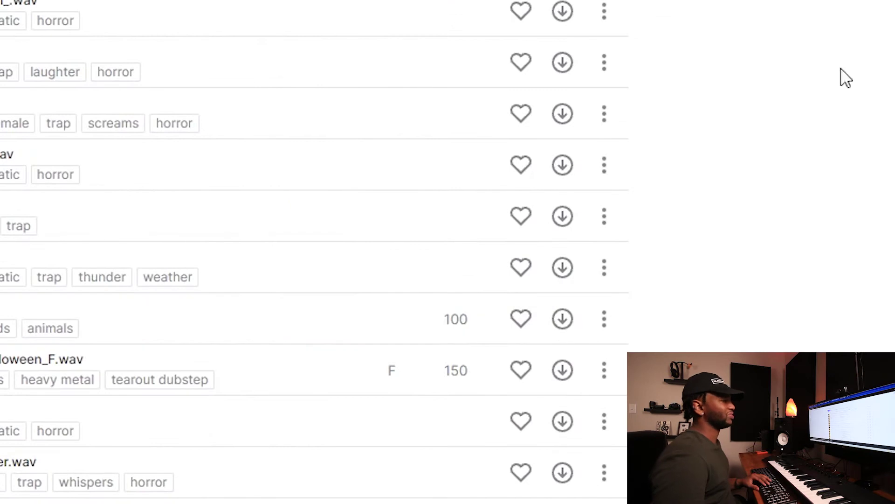
{"action": "scroll", "coordinate": [314, 252], "scroll_direction": "down", "scroll_amount": 1}
{"action": "left_click", "coordinate": [240, 247]}
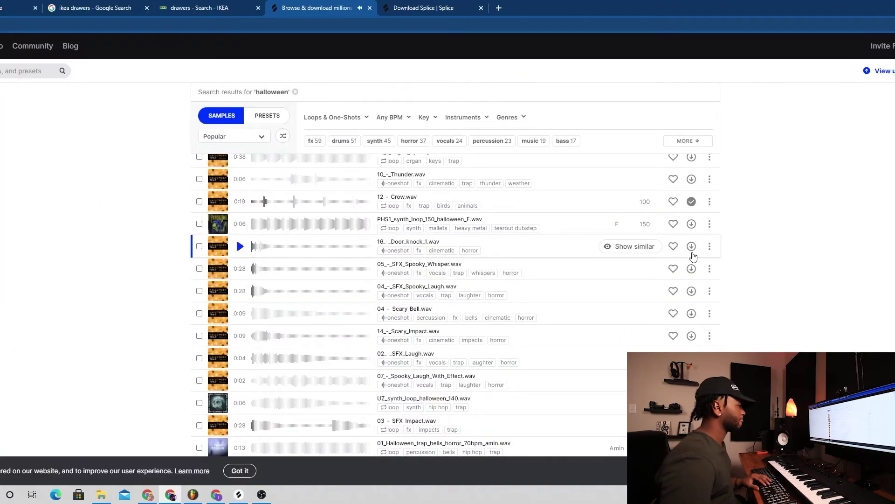
{"action": "scroll", "coordinate": [218, 275], "scroll_direction": "down", "scroll_amount": 4}
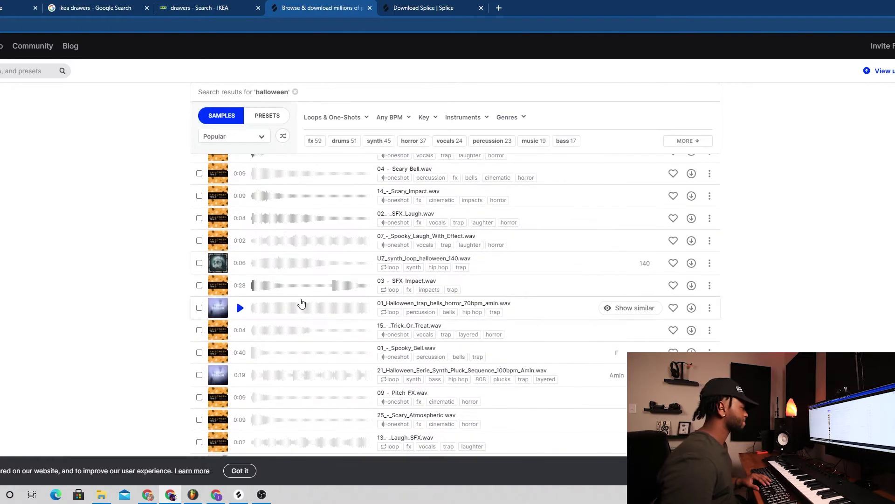
{"action": "left_click", "coordinate": [239, 351]}
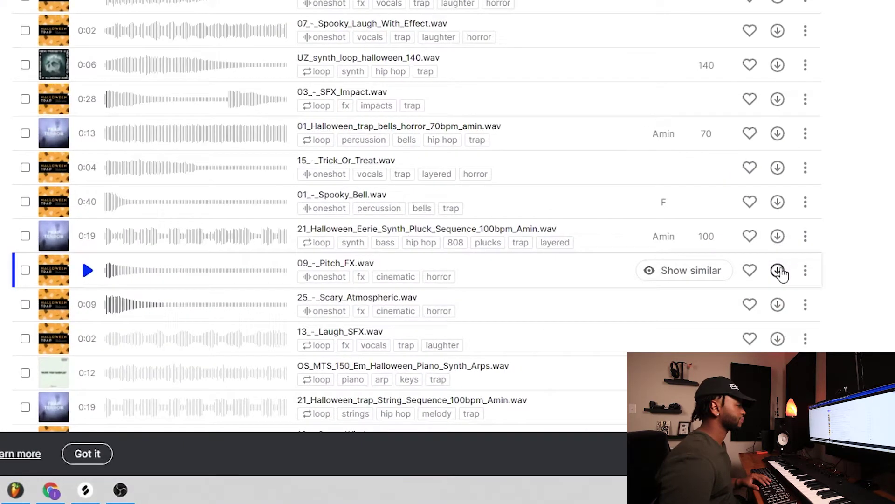
{"action": "left_click", "coordinate": [778, 271]}
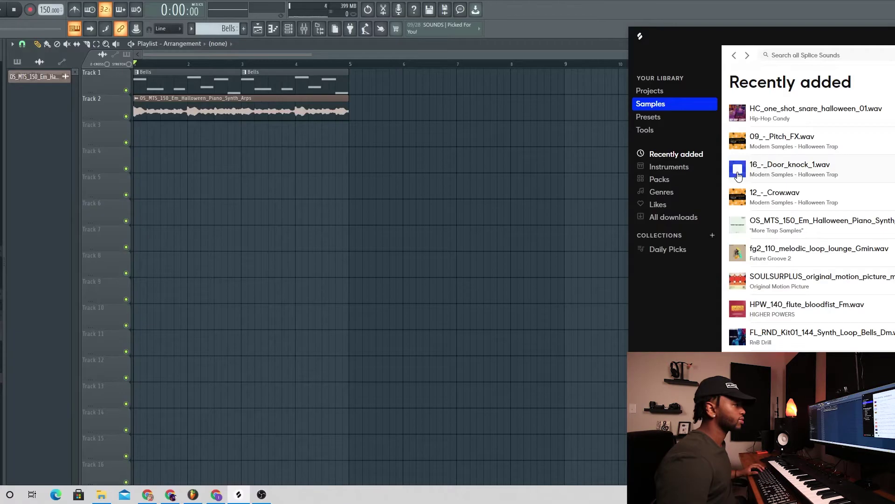
- Bring 16_-_Door_knock_1.wav from the Splice library to the start of Track 4 and fit it to tempo using the embedded 105 BPM
{"action": "left_click_drag", "start_coordinate": [786, 171], "coordinate": [150, 163]}
{"action": "scroll", "coordinate": [163, 170], "scroll_direction": "left", "scroll_amount": 2}
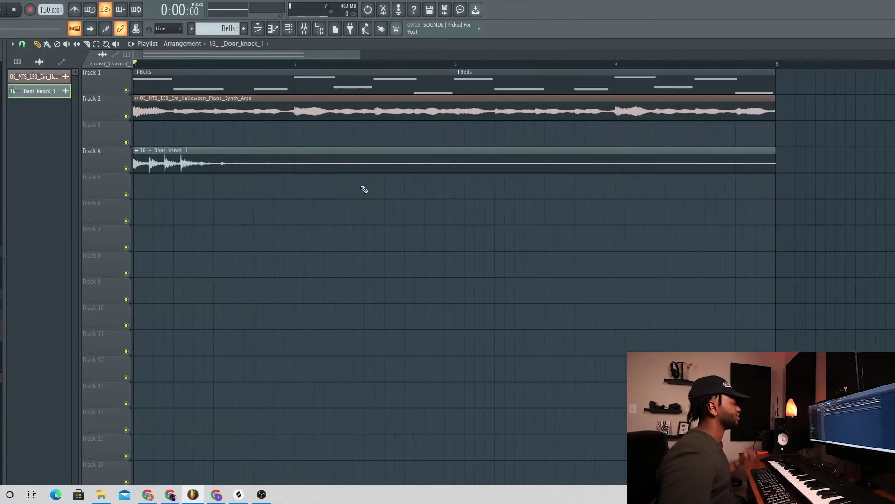
{"action": "left_click", "coordinate": [136, 151]}
{"action": "left_click", "coordinate": [239, 215]}
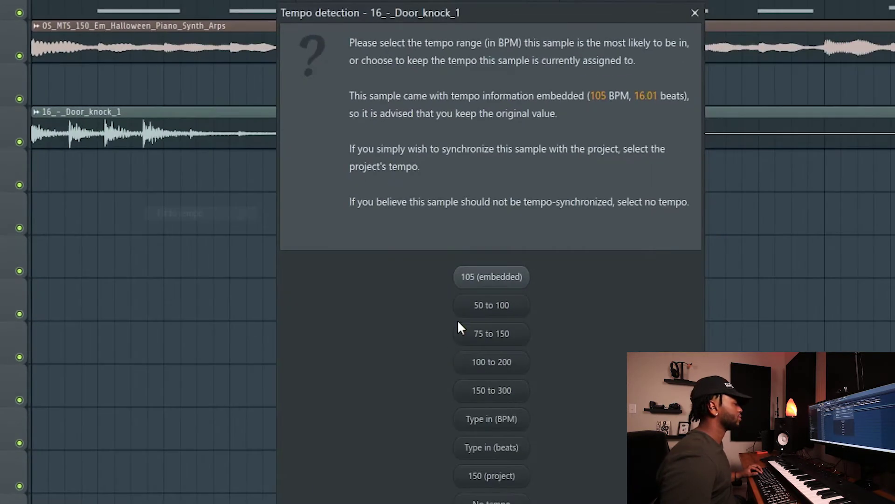
{"action": "left_click", "coordinate": [492, 277]}
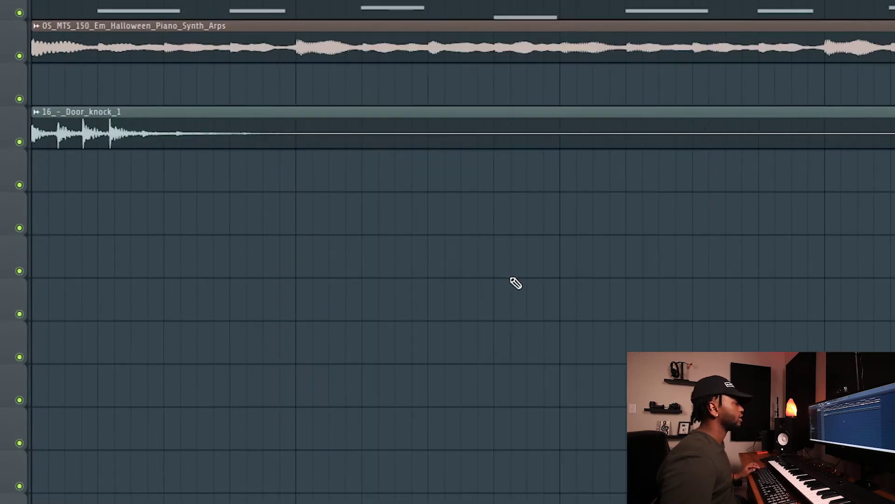
- Place a two-knock copy of the door knock clip in the second half of bar 2 on Track 4 and audition it
{"action": "key", "text": "space"}
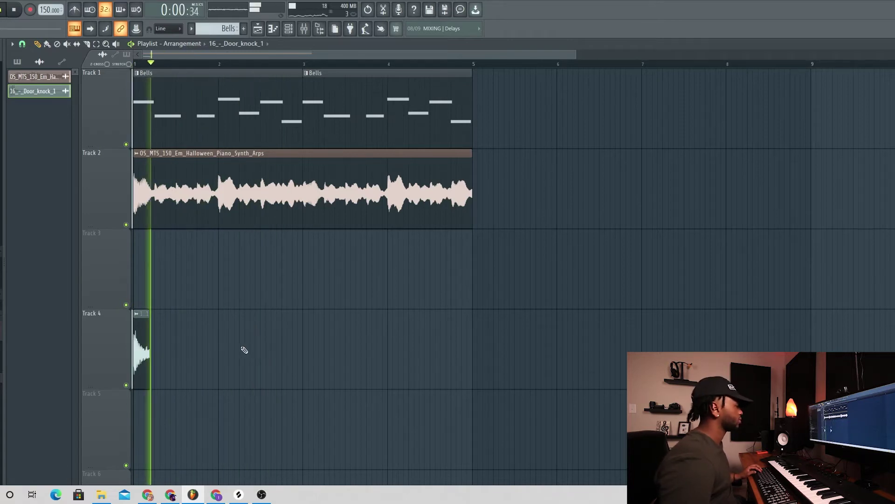
{"action": "left_click_drag", "start_coordinate": [251, 349], "coordinate": [305, 343]}
{"action": "key", "text": "space"}
{"action": "key", "text": "space"}
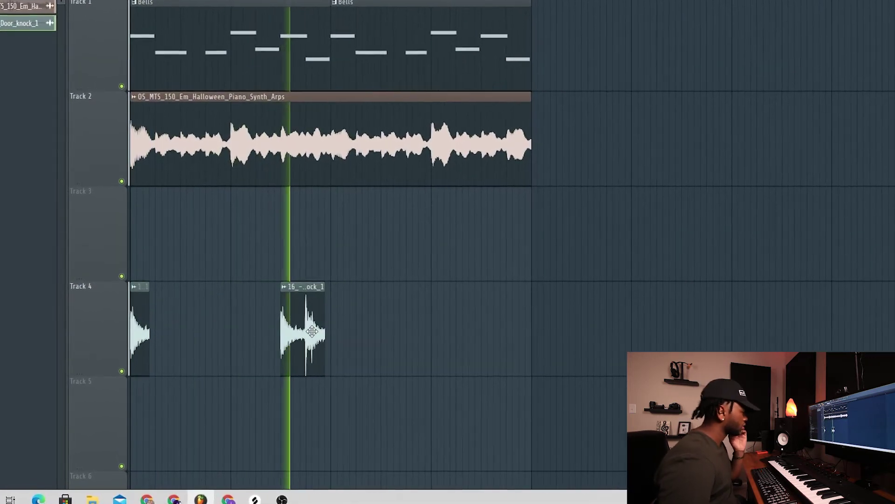
{"action": "key", "text": "space"}
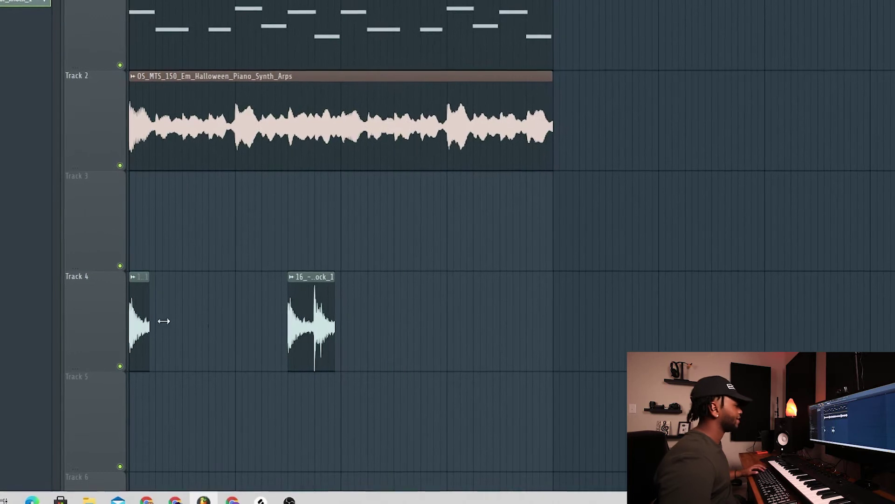
- Repeat the knock pattern on Track 4 with a single knock at bar 3 and a two-knock clip in the second half of bar 4
{"action": "left_click", "coordinate": [349, 328]}
{"action": "key", "text": "space"}
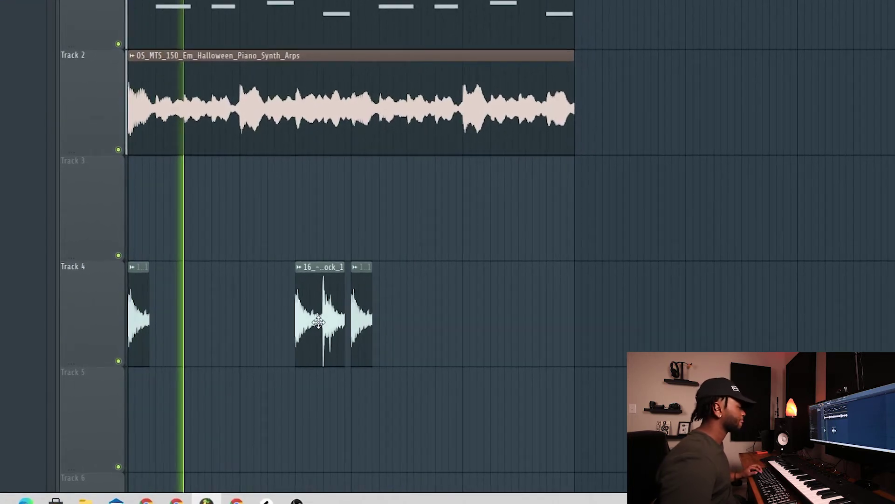
{"action": "left_click", "coordinate": [500, 330]}
{"action": "left_click_drag", "start_coordinate": [519, 323], "coordinate": [610, 315]}
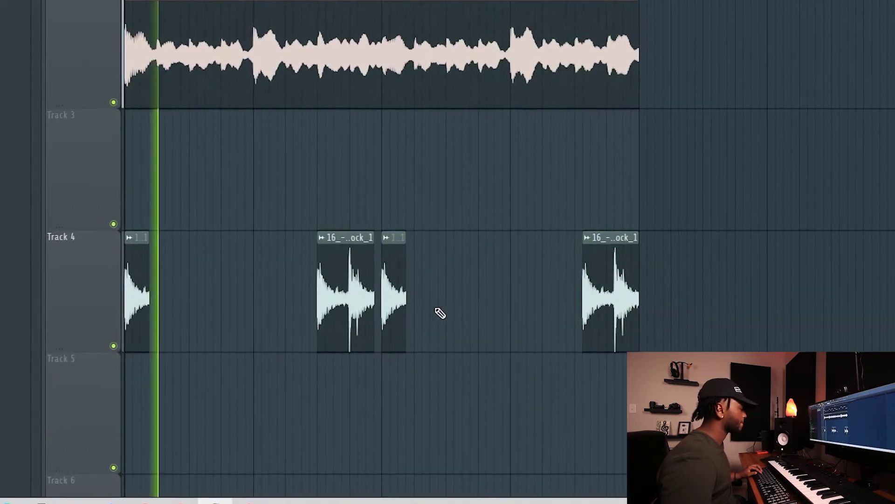
{"action": "left_click", "coordinate": [810, 162]}
{"action": "right_click", "coordinate": [810, 162]}
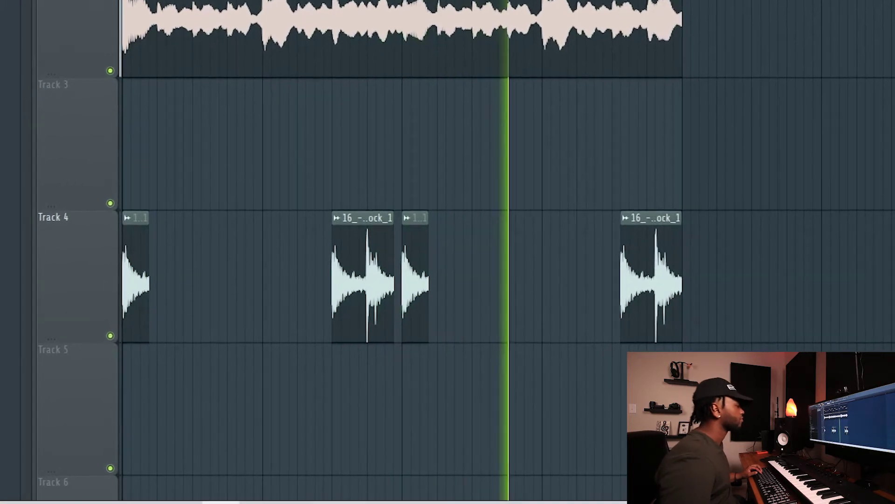
- Extend the single-knock clip at bar 3 and adjust the end of the last door knock clip on Track 4
{"action": "mouse_move", "coordinate": [429, 236]}
{"action": "left_mouse_down"}
{"action": "mouse_move", "coordinate": [452, 243]}
{"action": "mouse_move", "coordinate": [444, 244]}
{"action": "left_mouse_up"}
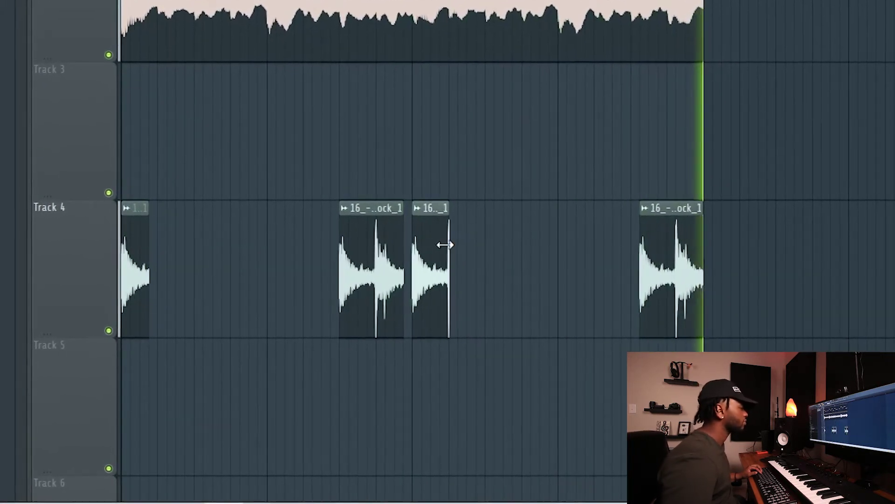
{"action": "left_click_drag", "start_coordinate": [705, 250], "coordinate": [722, 246]}
{"action": "scroll", "coordinate": [725, 245], "scroll_direction": "up", "scroll_amount": 5}
{"action": "left_click", "coordinate": [793, 250]}
{"action": "right_click", "coordinate": [792, 250]}
{"action": "left_click_drag", "start_coordinate": [789, 247], "coordinate": [728, 250]}
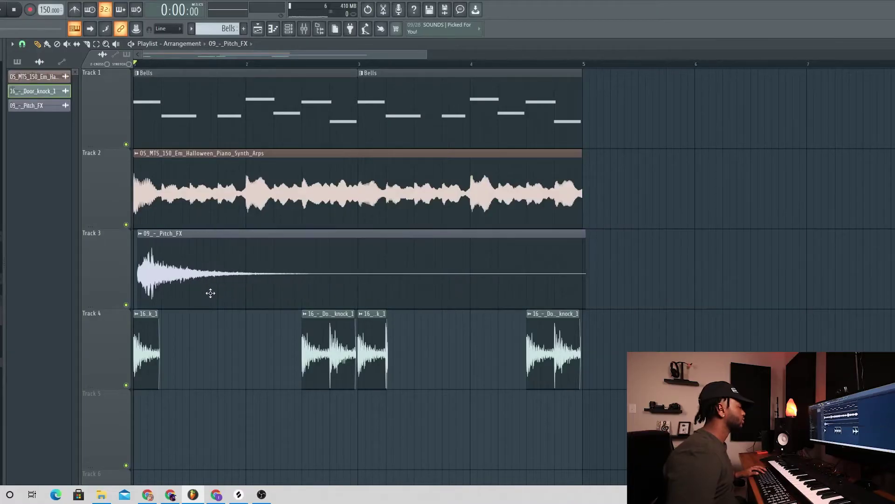
- Move the 09_-_Pitch_FX clip to the start of Track 3 and fit it to tempo
{"action": "left_click_drag", "start_coordinate": [210, 293], "coordinate": [166, 285]}
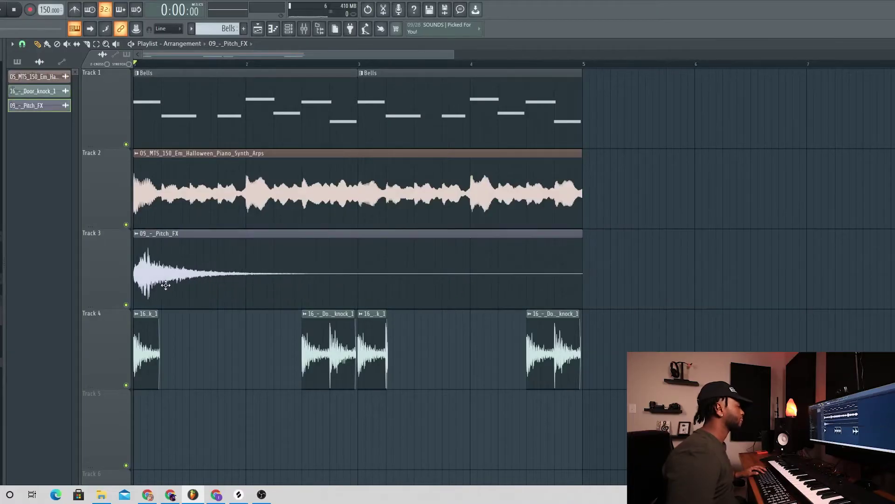
{"action": "left_click", "coordinate": [138, 234]}
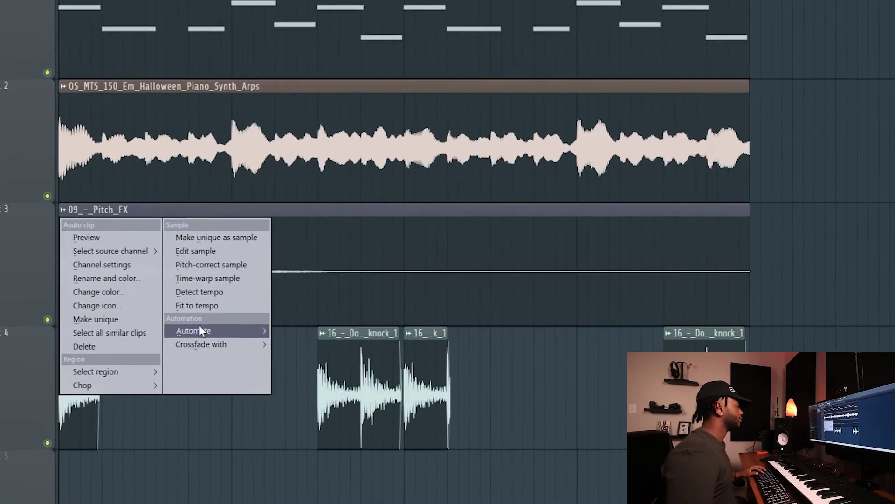
{"action": "left_click", "coordinate": [240, 302]}
{"action": "left_click", "coordinate": [507, 262]}
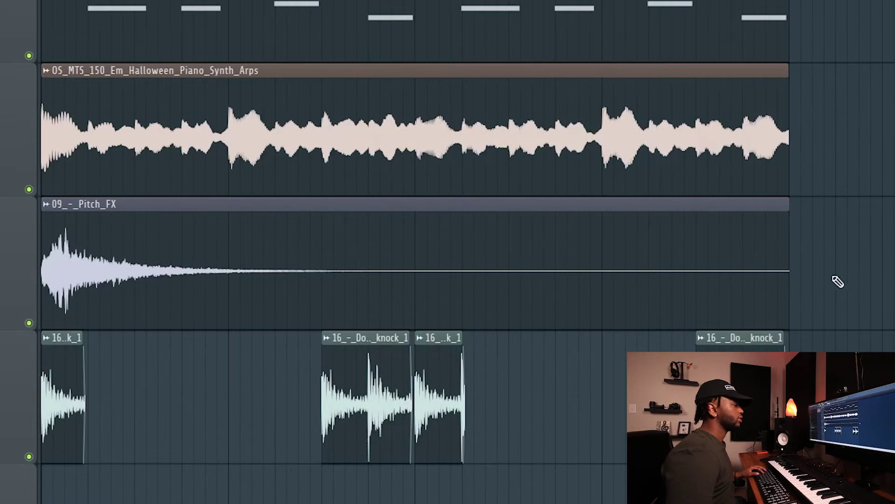
- Shorten the 09_-_Pitch_FX clip on Track 3 to about half a bar and route it to mixer track 3
{"action": "left_click_drag", "start_coordinate": [784, 275], "coordinate": [100, 218]}
{"action": "key", "text": "space"}
{"action": "double_click", "coordinate": [121, 218]}
{"action": "left_click", "coordinate": [460, 171]}
{"action": "left_click", "coordinate": [457, 216]}
- Play the arrangement and place another Pitch_FX clip at bar 3 on Track 3
{"action": "key", "text": "space"}
{"action": "left_click", "coordinate": [640, 278]}
{"action": "right_click", "coordinate": [684, 279]}
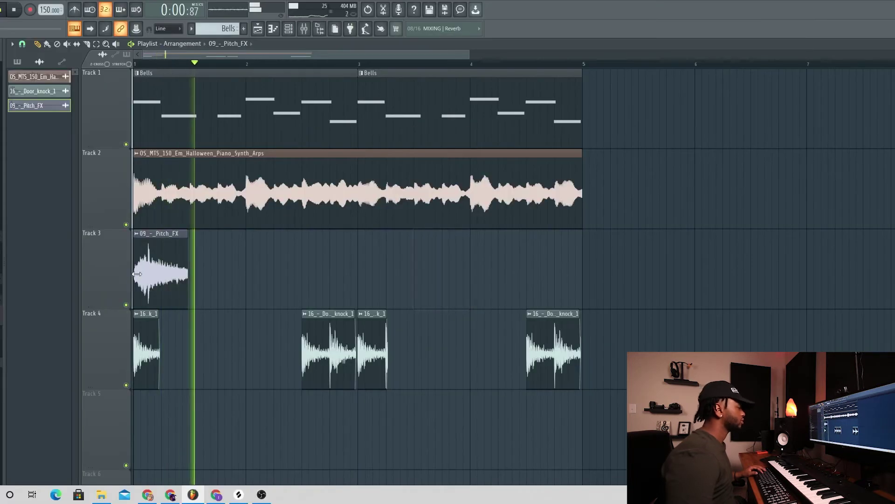
{"action": "left_click", "coordinate": [370, 269]}
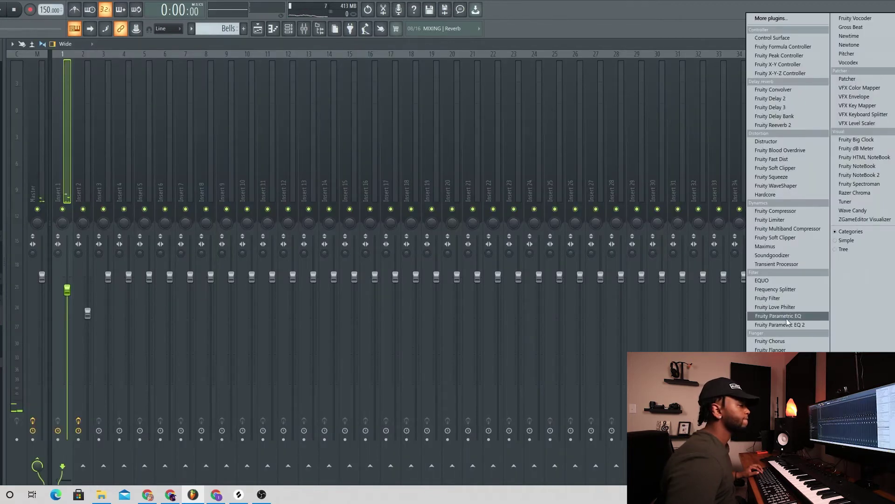
- Filter Insert 1 with Fruity Parametric EQ 2, cutting lows at about 200 Hz and reducing the highs, and slightly raise Insert 2's fader
{"action": "left_click", "coordinate": [787, 324]}
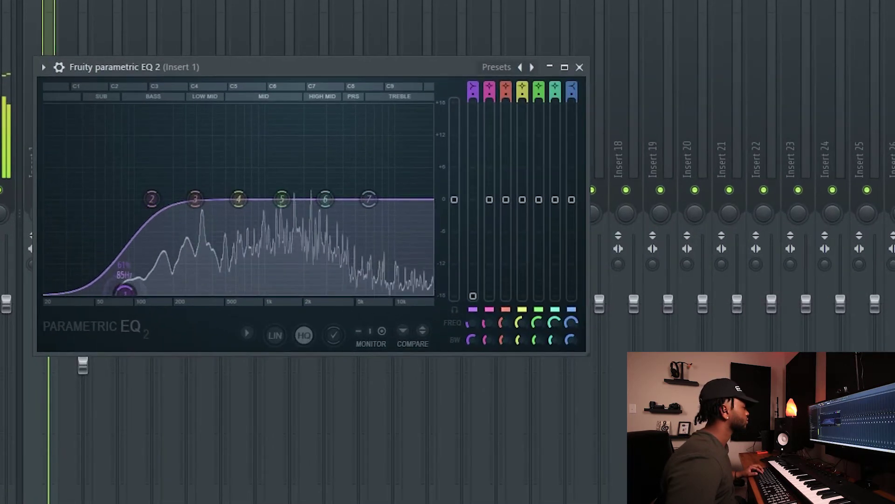
{"action": "left_click_drag", "start_coordinate": [124, 291], "coordinate": [178, 291]}
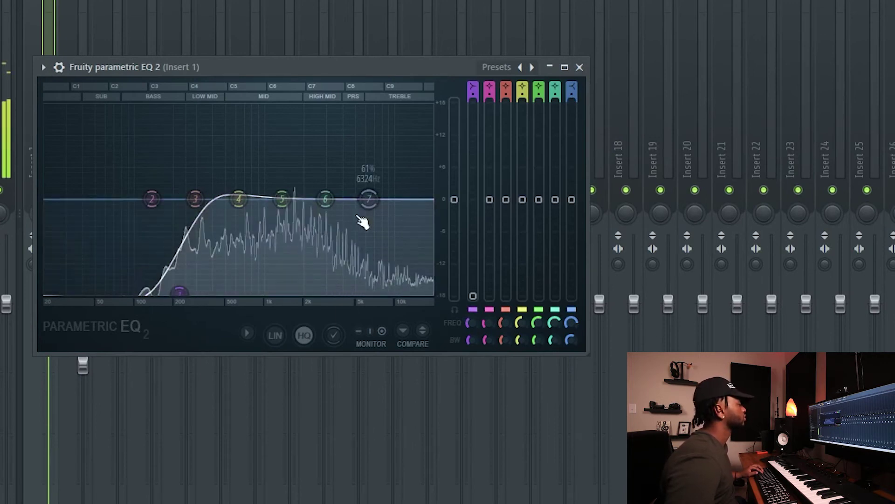
{"action": "left_click_drag", "start_coordinate": [369, 199], "coordinate": [365, 237]}
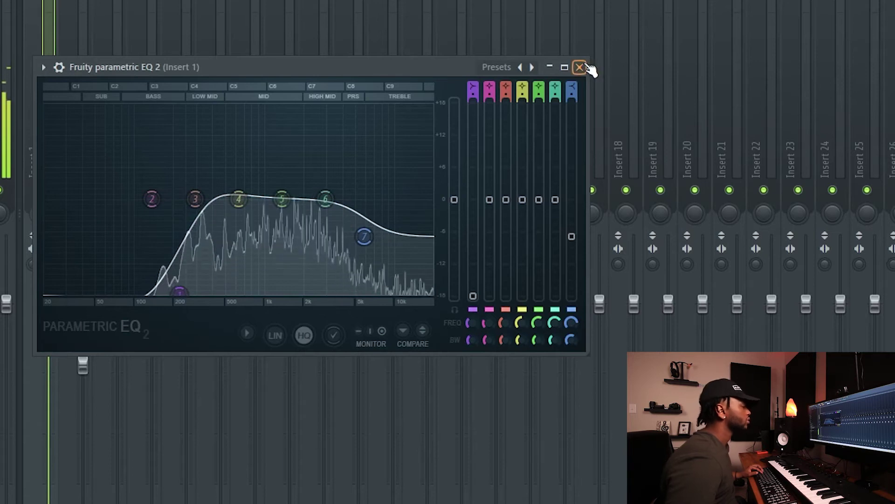
{"action": "left_click", "coordinate": [580, 67]}
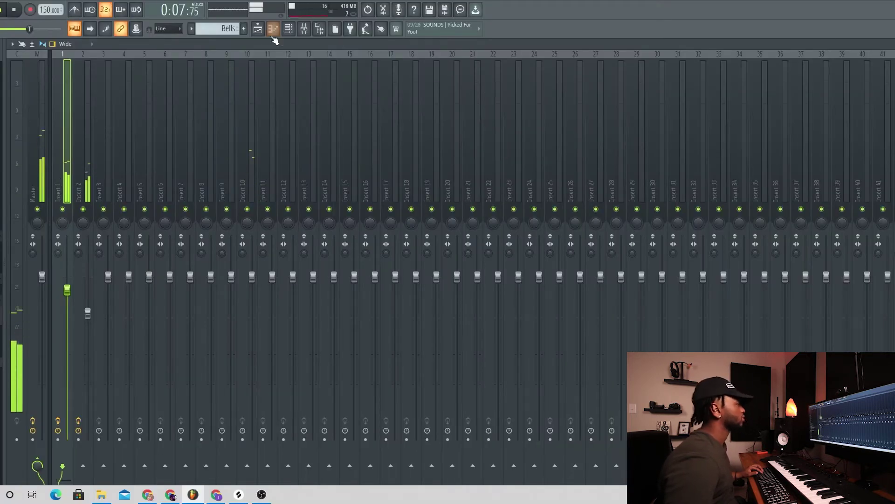
{"action": "left_click_drag", "start_coordinate": [89, 312], "coordinate": [74, 305]}
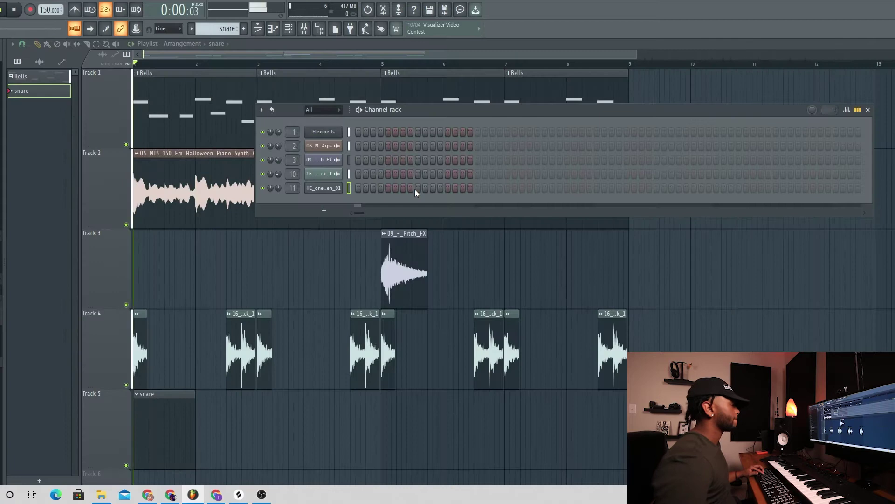
- Add a hit on step 9 of the Halloween one-shot snare channel in the snare pattern
{"action": "left_click", "coordinate": [415, 189]}
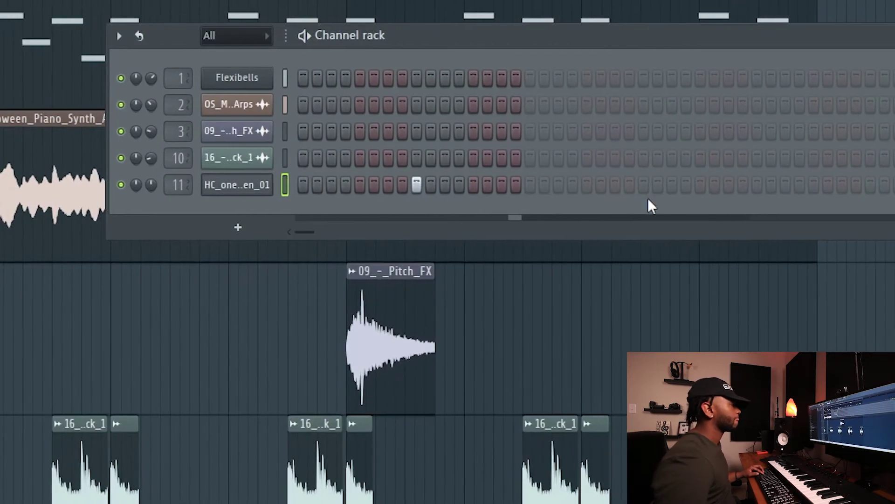
- Add hits on steps 25, 41 and 57 of the Halloween one-shot snare channel in the snare pattern
{"action": "left_click", "coordinate": [644, 185]}
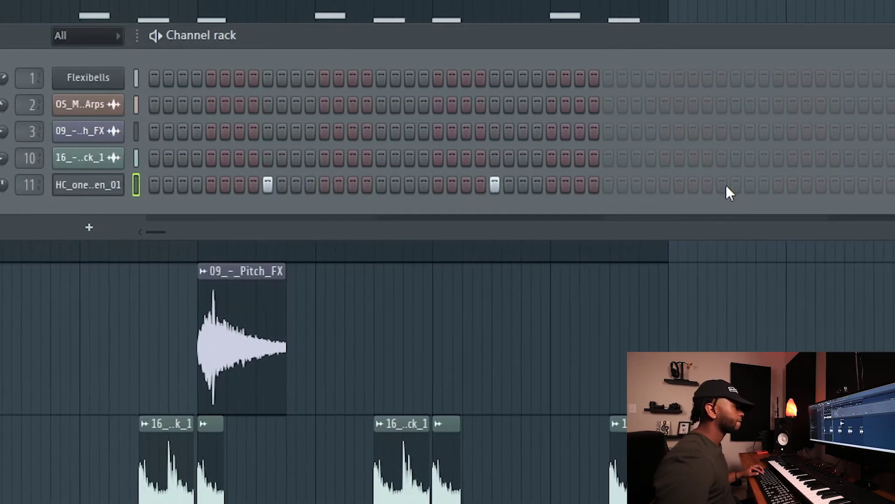
{"action": "left_click", "coordinate": [723, 185]}
{"action": "left_click", "coordinate": [799, 185]}
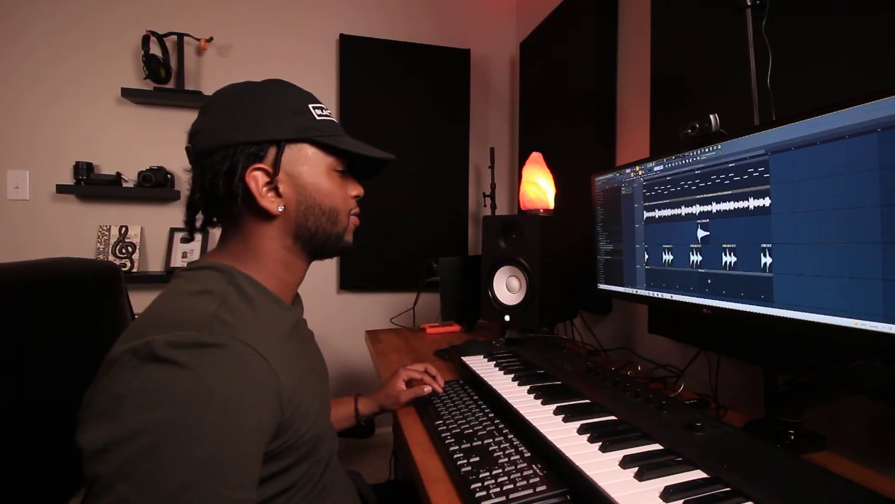
- Arrange two snare pattern clips back to back on Track 5, covering bars 1 to 8
{"action": "scroll", "coordinate": [709, 281], "scroll_direction": "up", "scroll_amount": 2}
{"action": "right_click", "coordinate": [710, 281]}
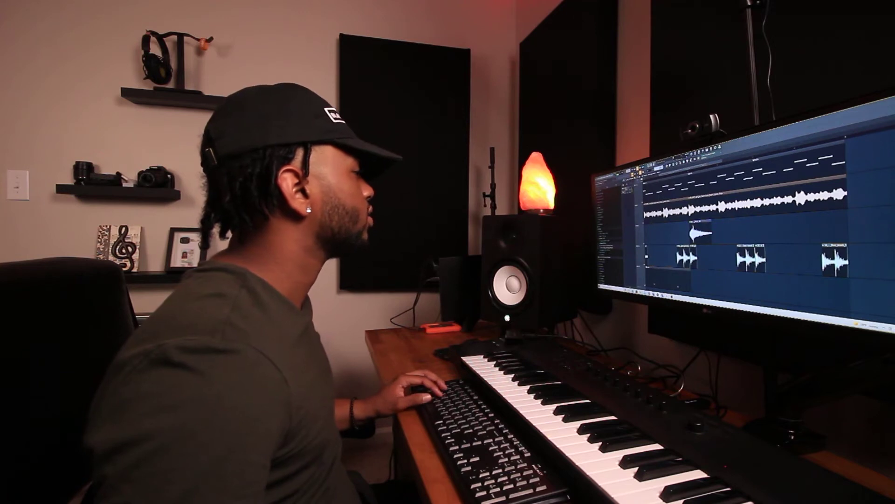
{"action": "left_click", "coordinate": [693, 281]}
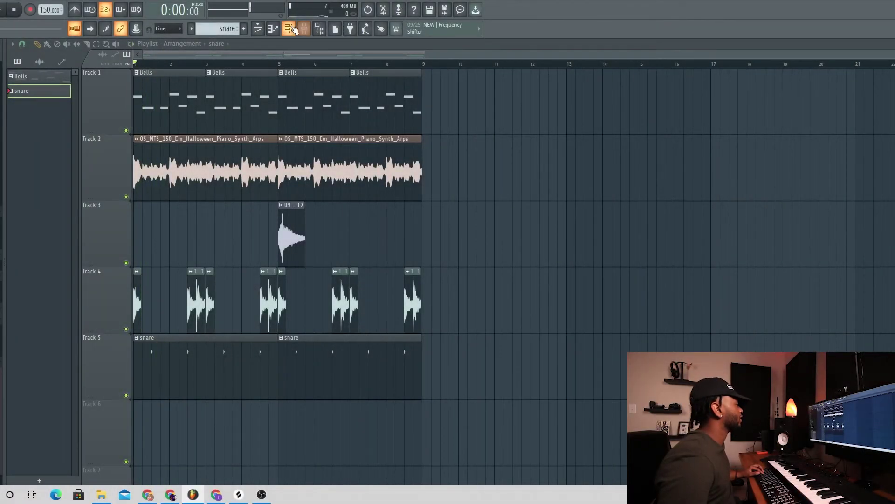
- Load the KYLE BEATS - ANDROMEDA HI HAT 2 sample as a new channel and route it to mixer track 12
{"action": "left_click", "coordinate": [291, 29]}
{"action": "left_click_drag", "start_coordinate": [3, 206], "coordinate": [307, 204]}
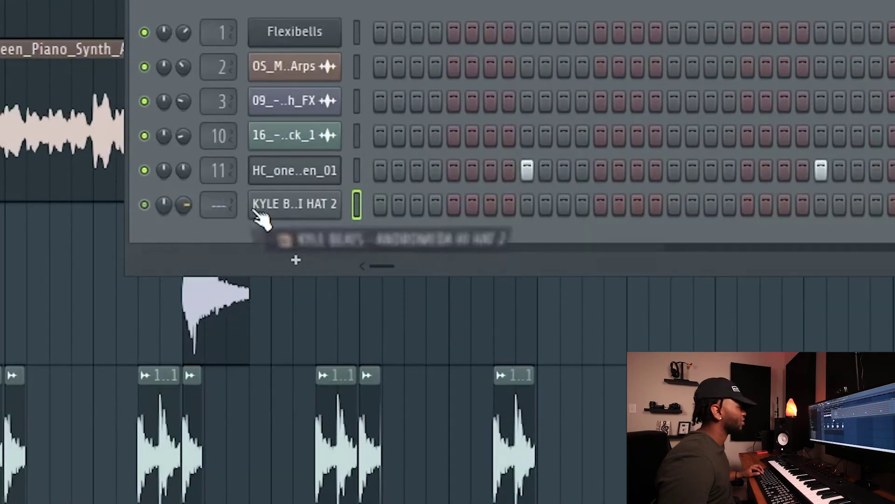
{"action": "left_click_drag", "start_coordinate": [221, 217], "coordinate": [221, 215]}
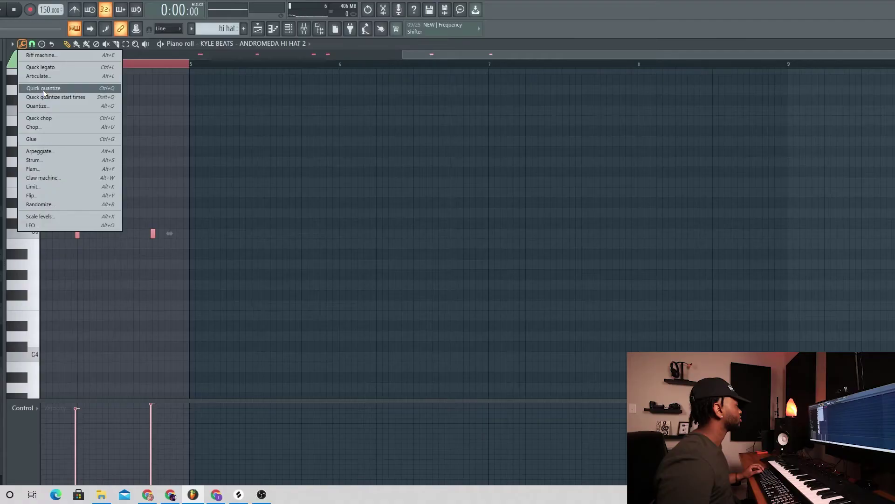
- Quantize the notes of the hi hat pattern with the default template, and quantize the kick pattern's notes
{"action": "left_click", "coordinate": [47, 106]}
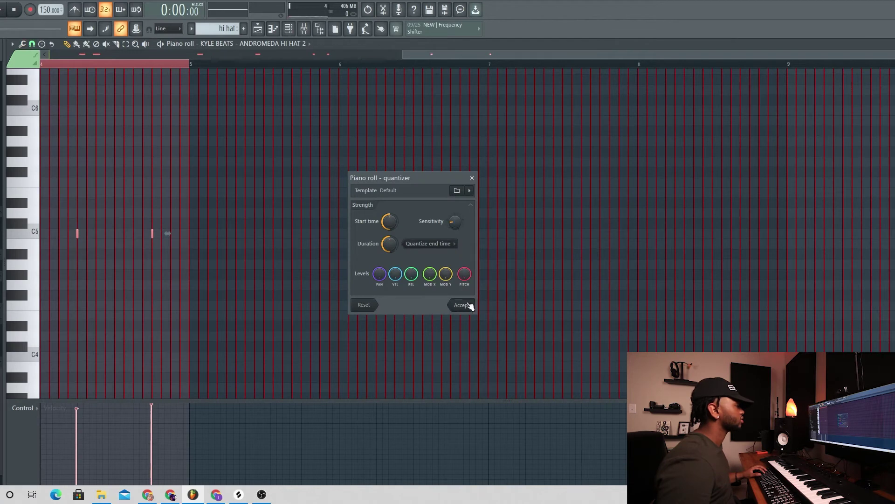
{"action": "left_click", "coordinate": [461, 305]}
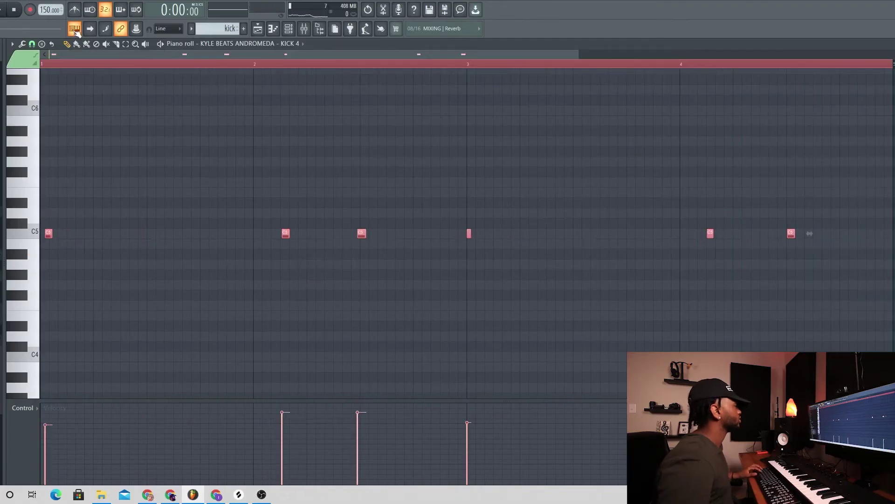
{"action": "left_click", "coordinate": [23, 44]}
{"action": "left_click", "coordinate": [42, 109]}
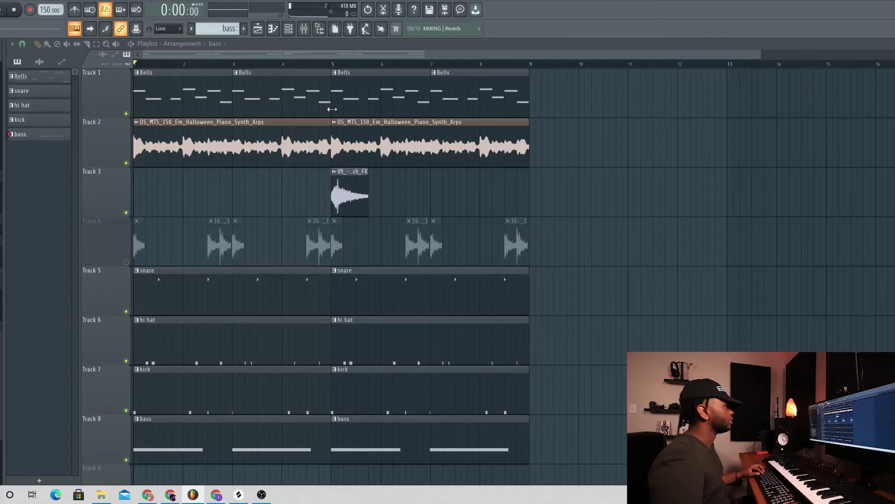
- Load the KYLE BEATS - ANDROMEDA HI HAT 4 sample as a new channel and route it to mixer track 15
{"action": "left_click", "coordinate": [288, 28]}
{"action": "left_click_drag", "start_coordinate": [2, 234], "coordinate": [394, 223]}
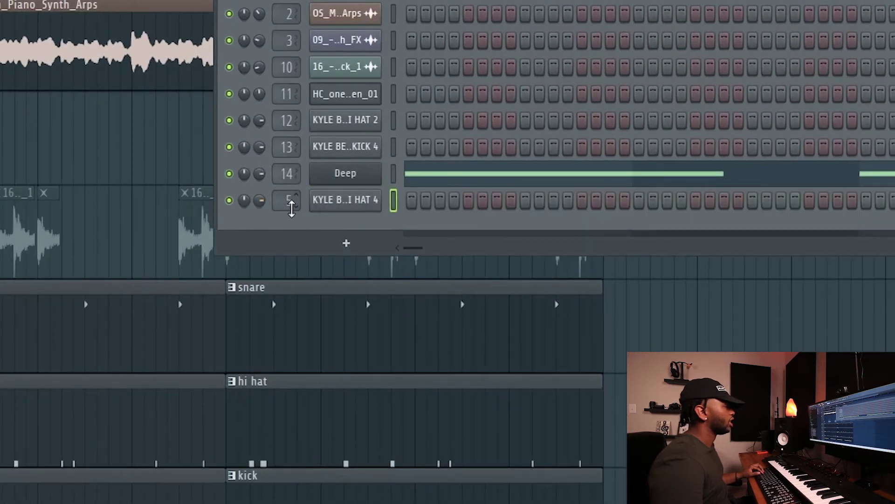
{"action": "left_click_drag", "start_coordinate": [291, 209], "coordinate": [292, 200]}
{"action": "left_click", "coordinate": [252, 390]}
{"action": "right_click", "coordinate": [274, 389]}
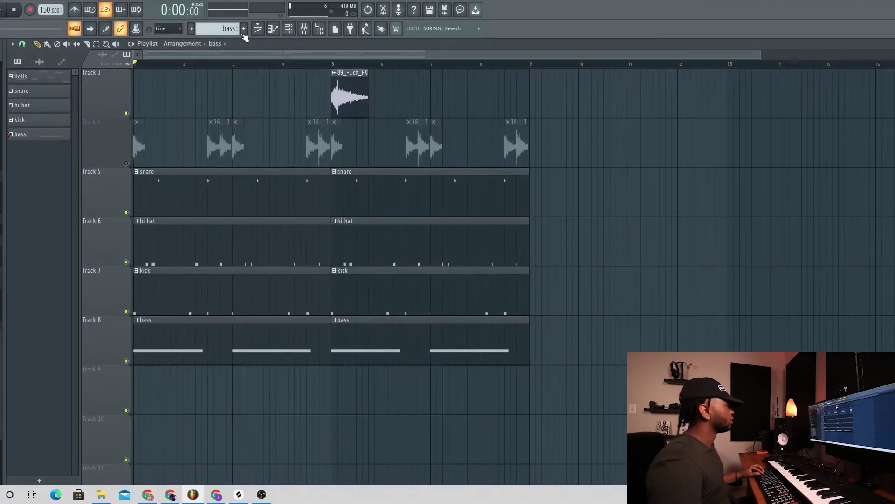
- Create a new pattern named "hi hat 2" and place it at bar 1 on Track 9
{"action": "left_click", "coordinate": [243, 28]}
{"action": "type", "text": "hih"}
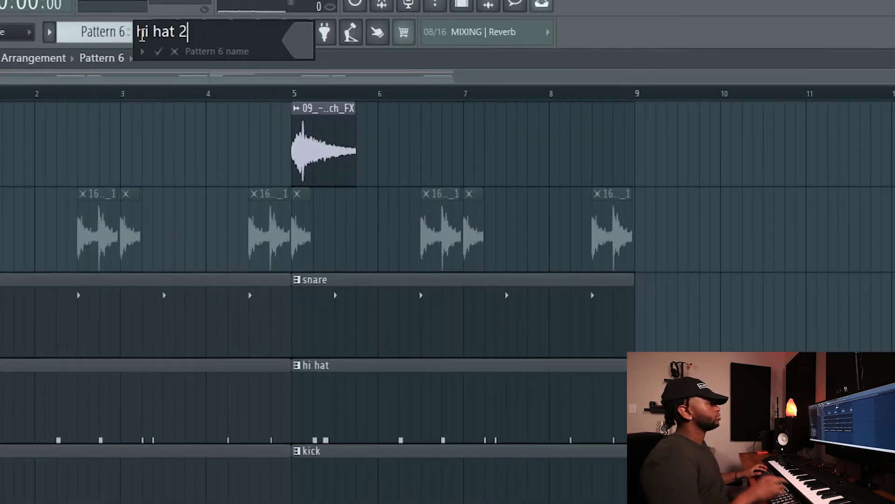
{"action": "key", "text": "Return"}
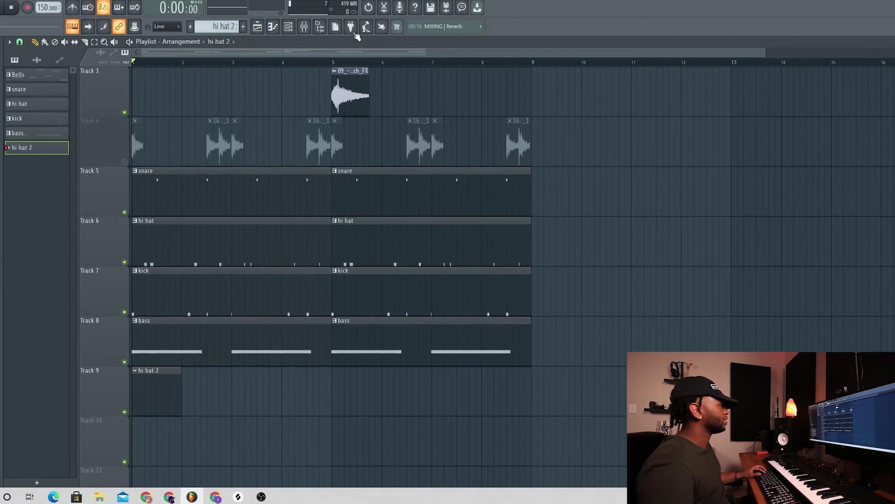
- Fill every second step of the ANDROMEDA HI HAT 4 channel in the hi hat 2 pattern
{"action": "left_click", "coordinate": [288, 28]}
{"action": "left_click", "coordinate": [261, 26]}
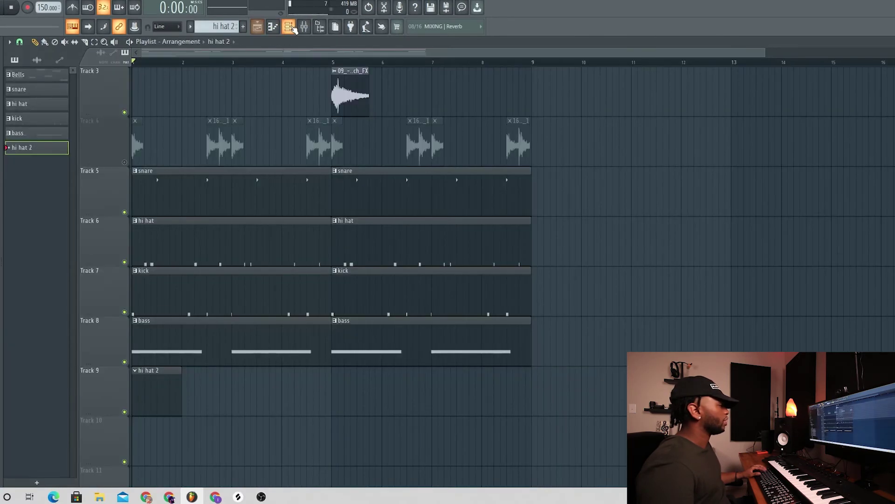
{"action": "left_click", "coordinate": [290, 27]}
{"action": "right_click", "coordinate": [402, 225]}
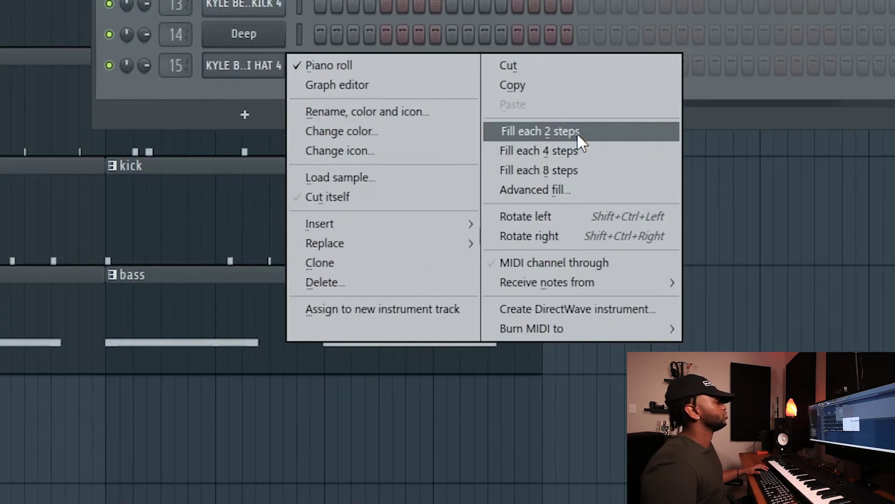
{"action": "left_click", "coordinate": [546, 256]}
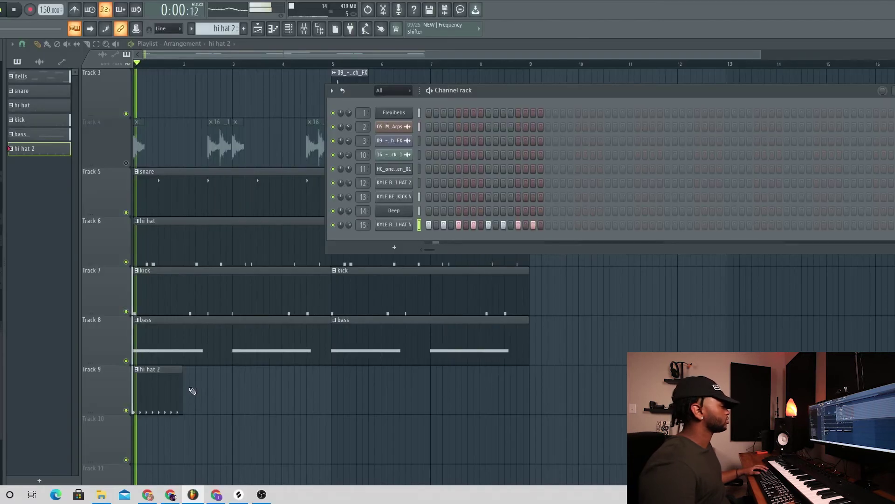
- Try repeating the hi hat 2 clip at bars 2 to 5 on Track 9 while the arrangement plays
{"action": "left_click", "coordinate": [196, 390]}
{"action": "key", "text": "space"}
{"action": "left_click", "coordinate": [238, 389]}
{"action": "left_click", "coordinate": [291, 384]}
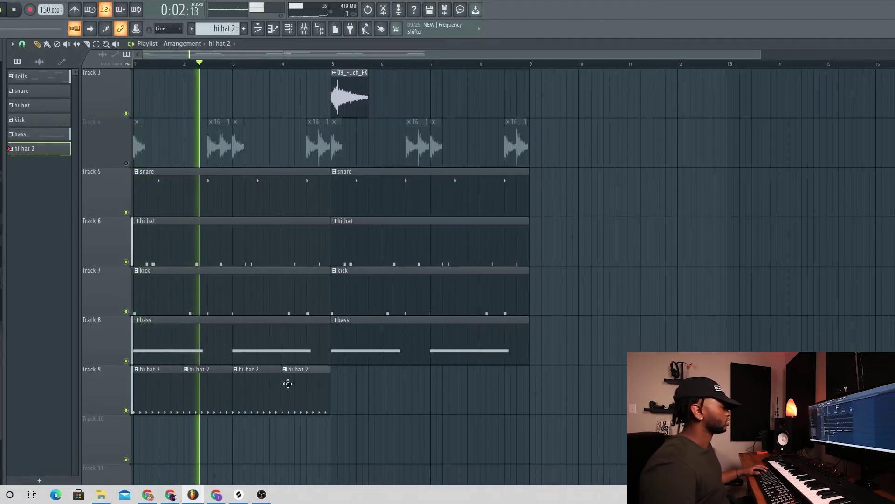
{"action": "left_click", "coordinate": [342, 384]}
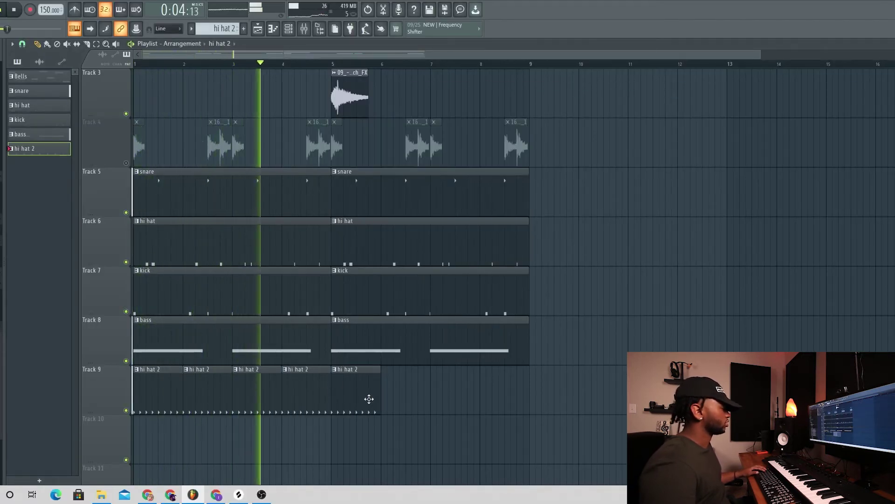
- Remove the hi hat 2 clips at bars 3, 4 and 5 on Track 9 and stop playback
{"action": "right_click", "coordinate": [356, 397]}
{"action": "right_click", "coordinate": [305, 394]}
{"action": "right_click", "coordinate": [256, 391]}
{"action": "key", "text": "space"}
- Duplicate the hi hat 2 notes to fill two bars and transpose all of them down two semitones
{"action": "double_click", "coordinate": [175, 389]}
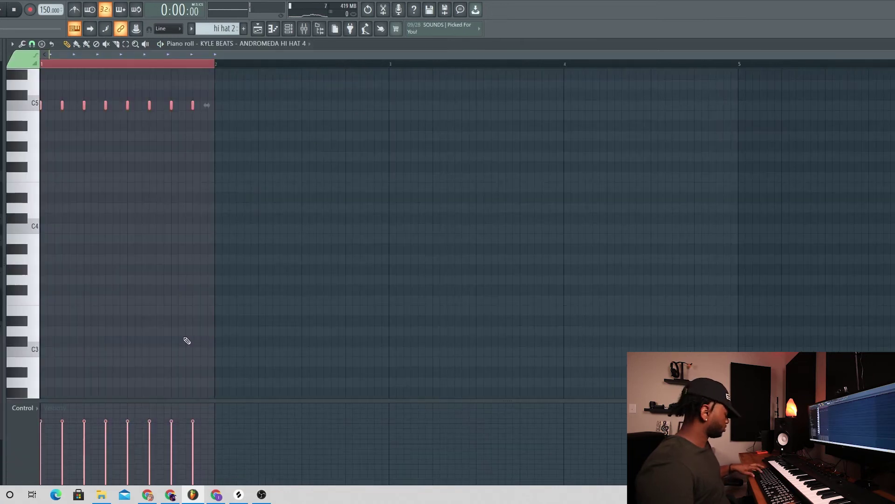
{"action": "key", "text": "ctrl+b"}
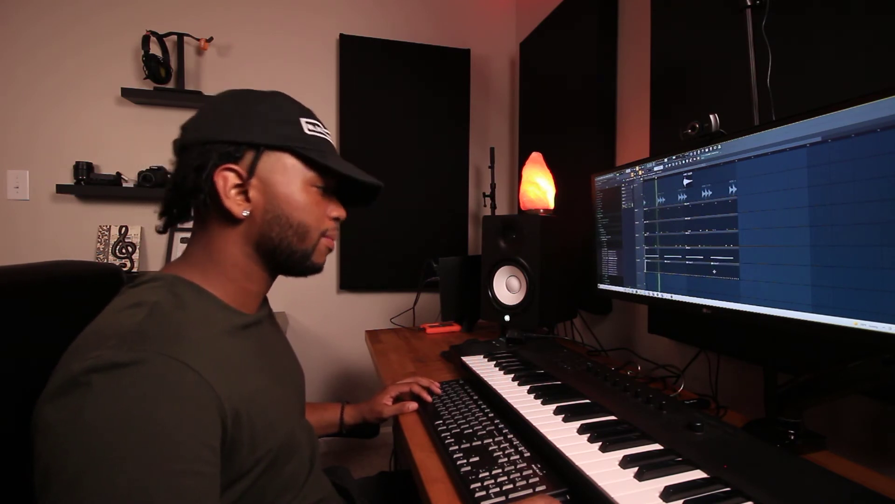
{"action": "double_click", "coordinate": [664, 269]}
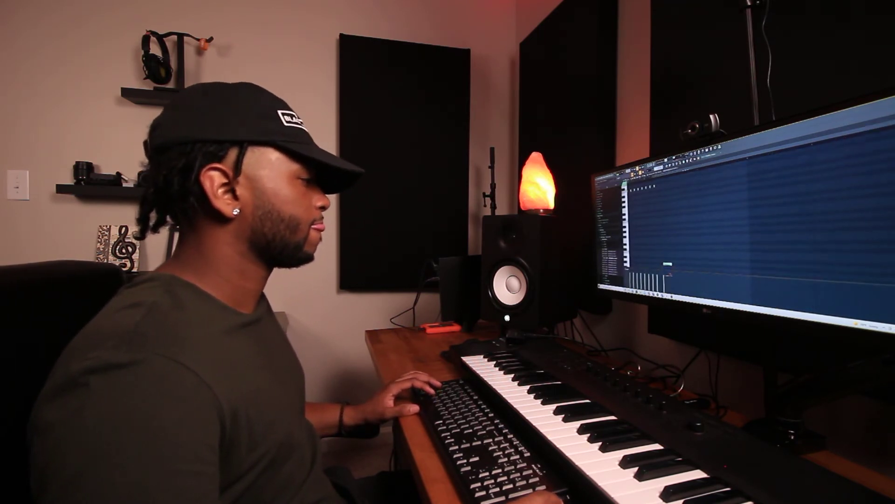
{"action": "right_click", "coordinate": [668, 260], "text": "ctrl"}
{"action": "key", "text": "ctrl+a"}
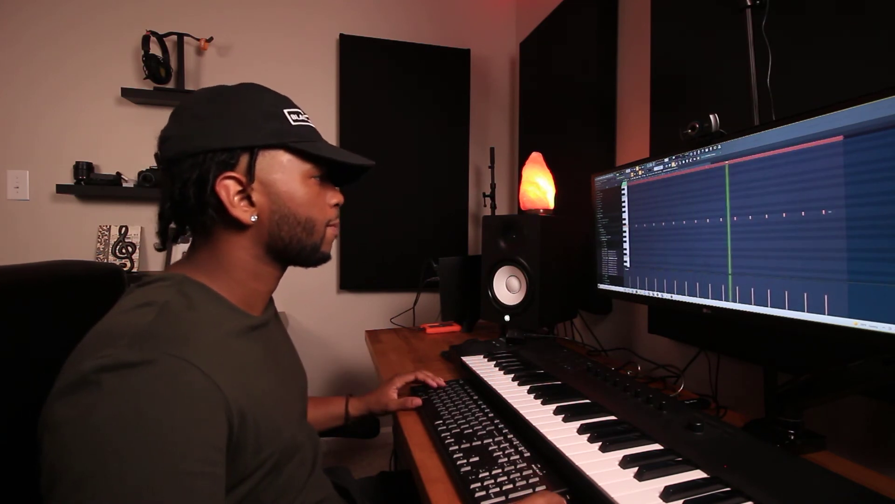
{"action": "key", "text": "shift+Down"}
{"action": "key", "text": "shift+Down"}
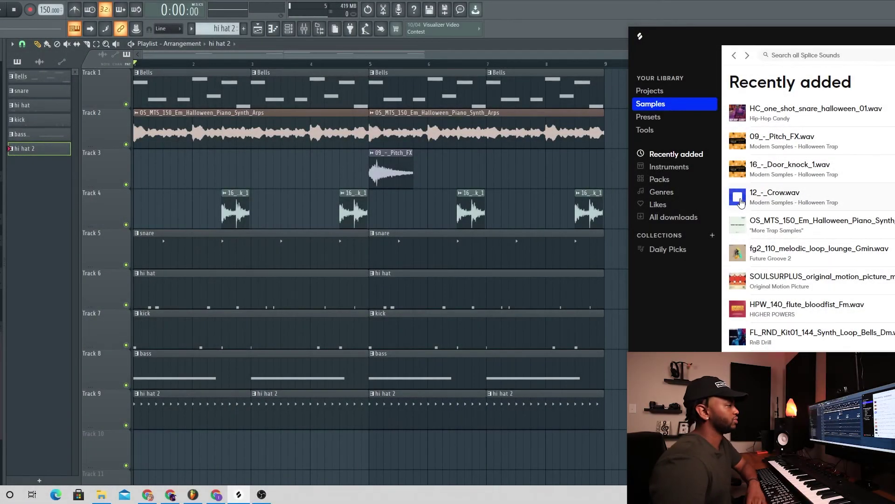
- Place the 12_-_Crow.wav sample from Splice near bar 1 on Track 10 and play the arrangement with its clip settings open
{"action": "left_click_drag", "start_coordinate": [778, 201], "coordinate": [31, 447]}
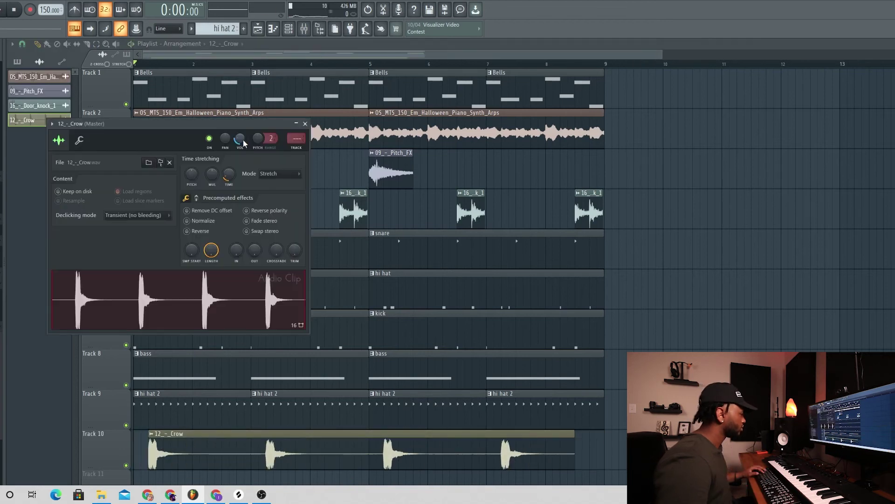
{"action": "key", "text": "space"}
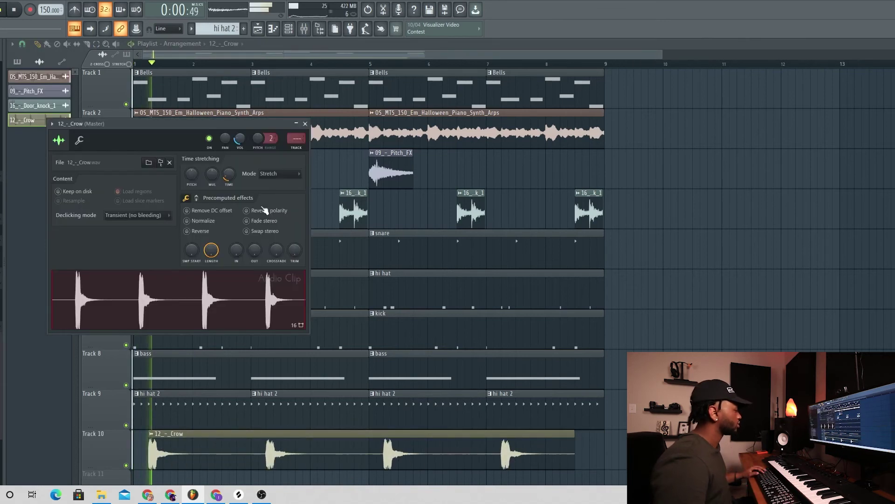